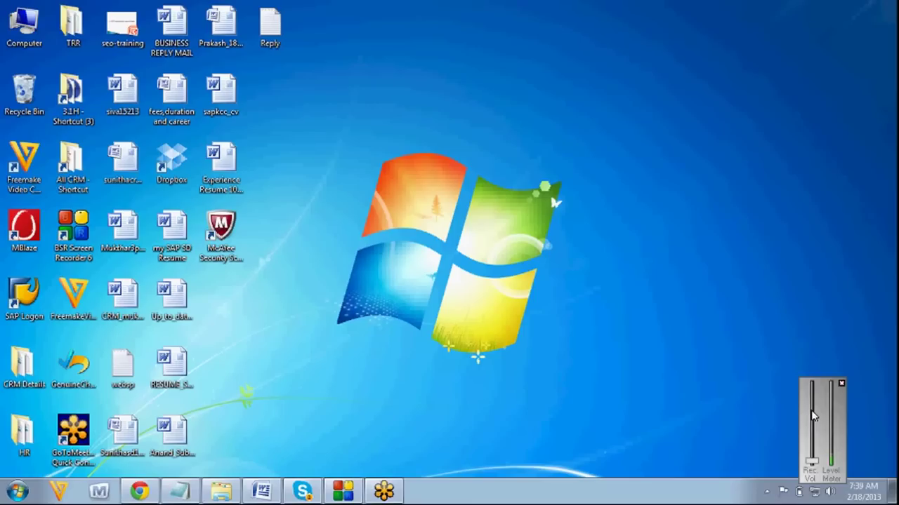
Step: Launch SAP Logon from its desktop icon and start a logon to the CRM system entry
click(812, 415)
scroll(813, 416, down, 1)
scroll(812, 416, down, 1)
scroll(813, 416, down, 1)
scroll(812, 415, down, 1)
scroll(812, 415, up, 1)
scroll(812, 416, up, 1)
double_click(26, 309)
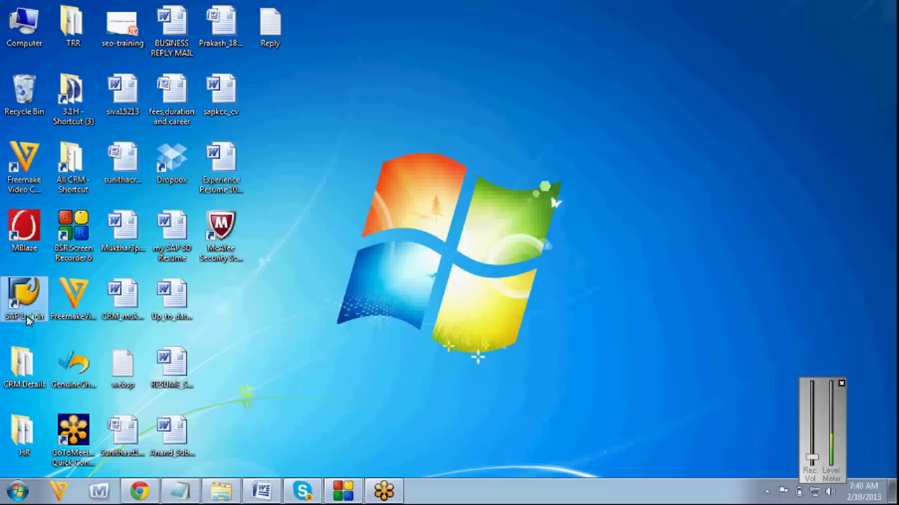
double_click(25, 298)
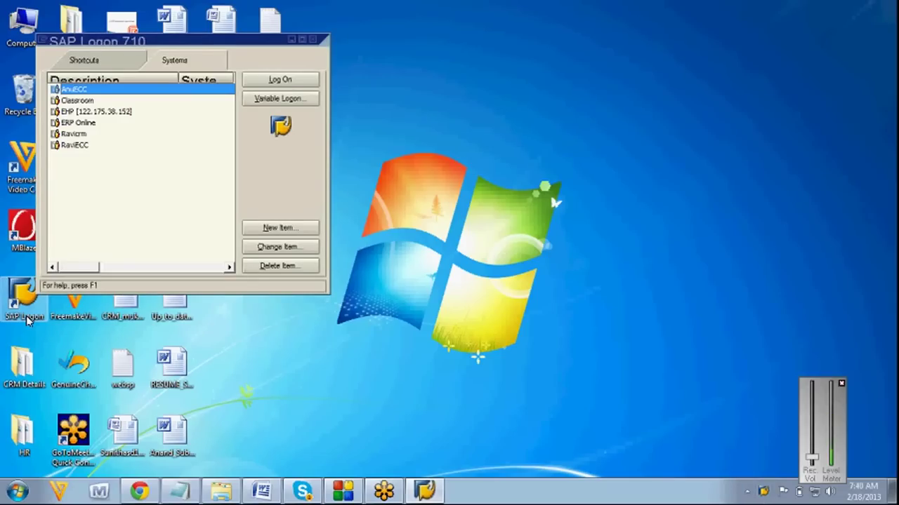
click(74, 134)
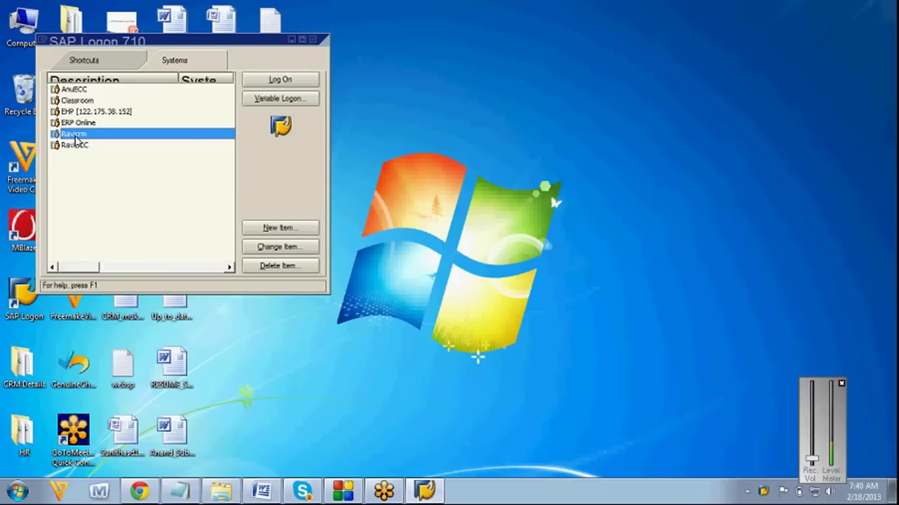
click(266, 83)
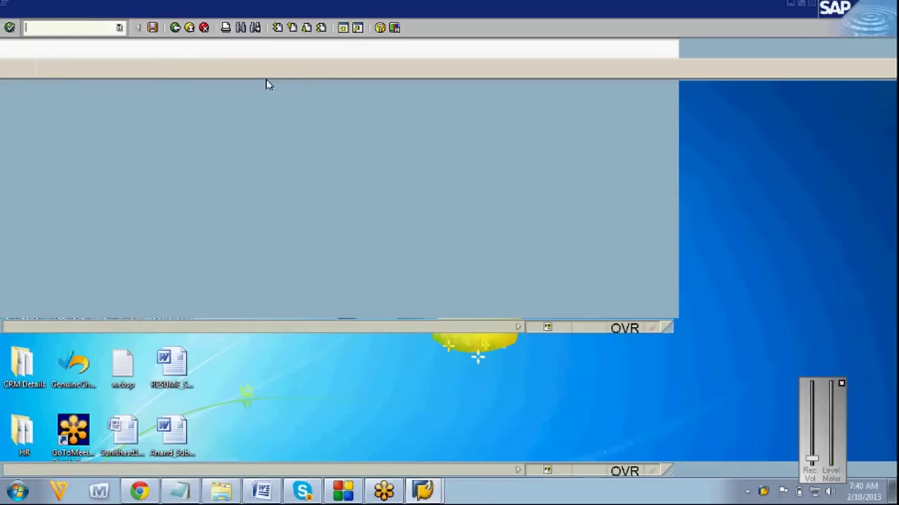
Step: Log on to client 800 with a saved user ID from the history and the account password
text(sap)
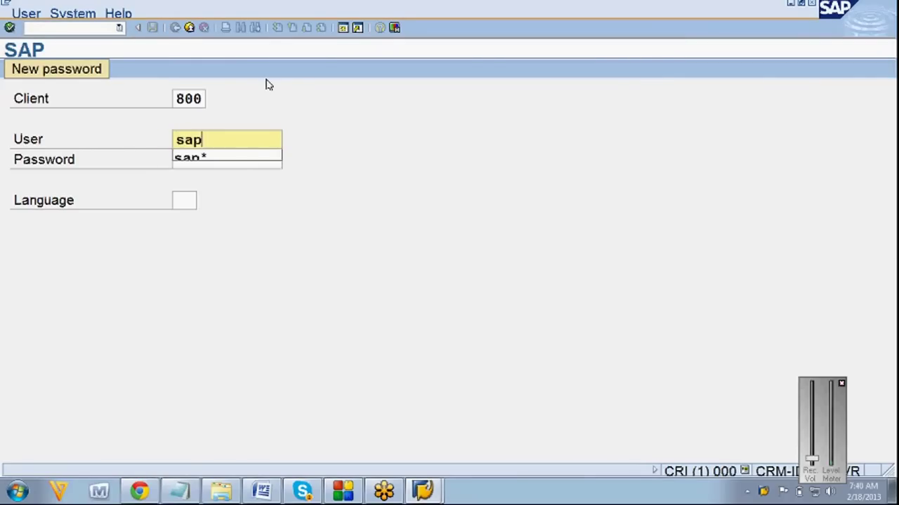
key(BackSpace)
key(BackSpace)
key(BackSpace)
key(Down)
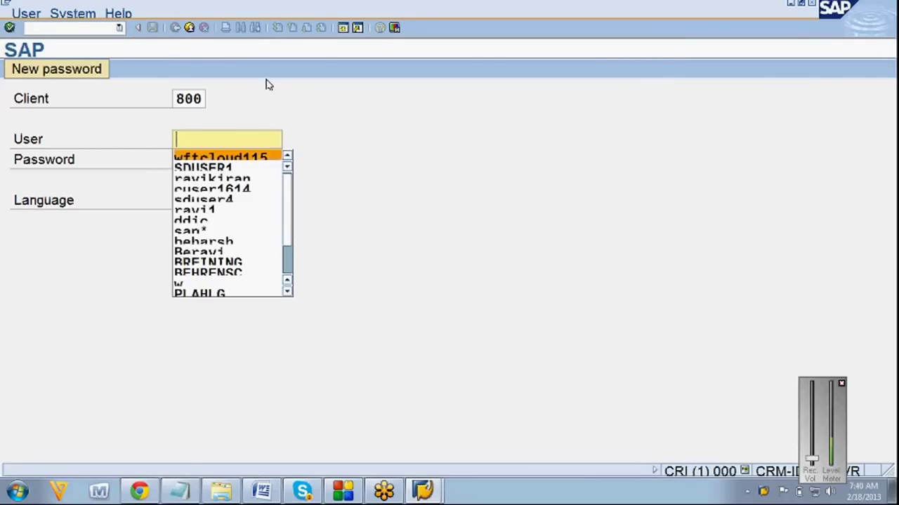
key(Return)
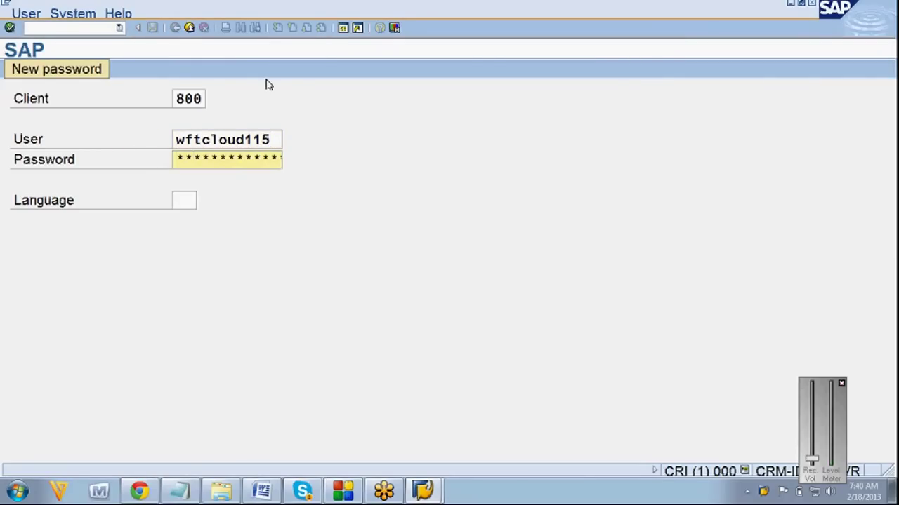
key(Left)
key(Right)
key(Right)
key(Right)
key(Right)
key(Right)
key(Right)
key(Right)
key(Return)
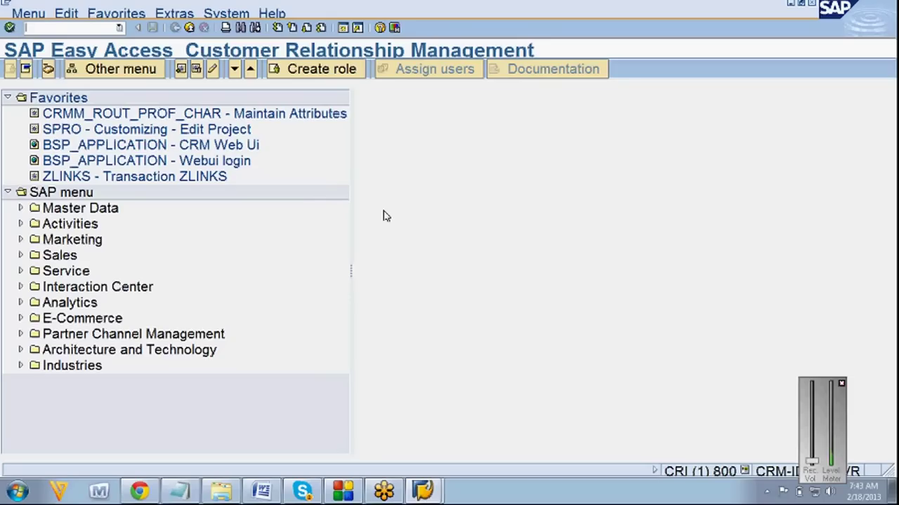
Step: Search the Start menu for cr010 and open the CR010 PDF result
click(18, 493)
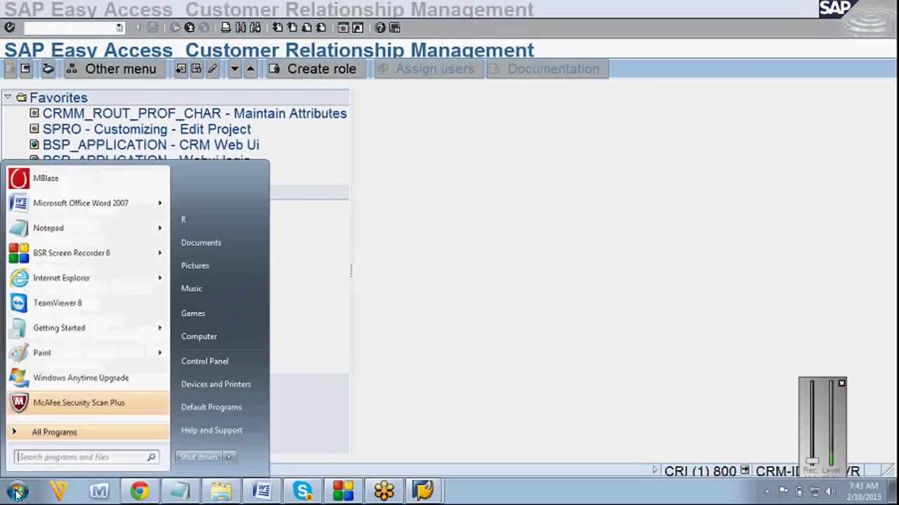
text(cr010)
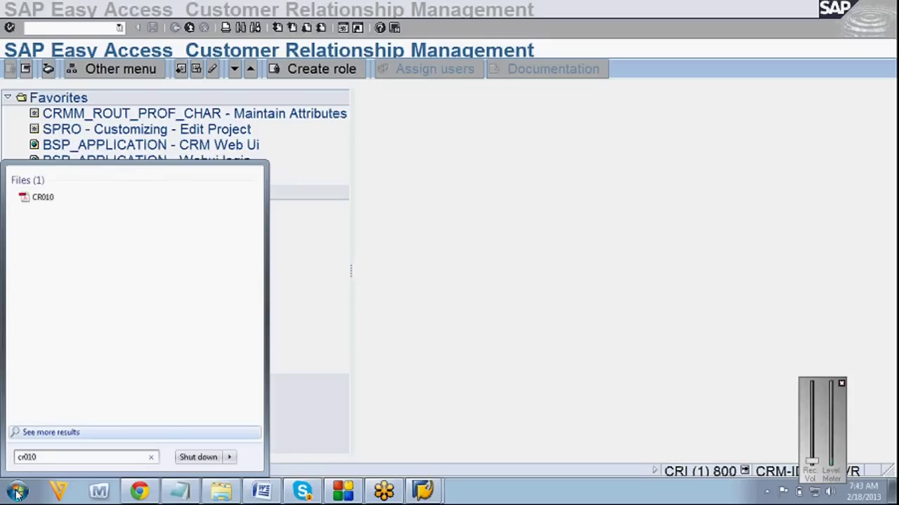
click(42, 198)
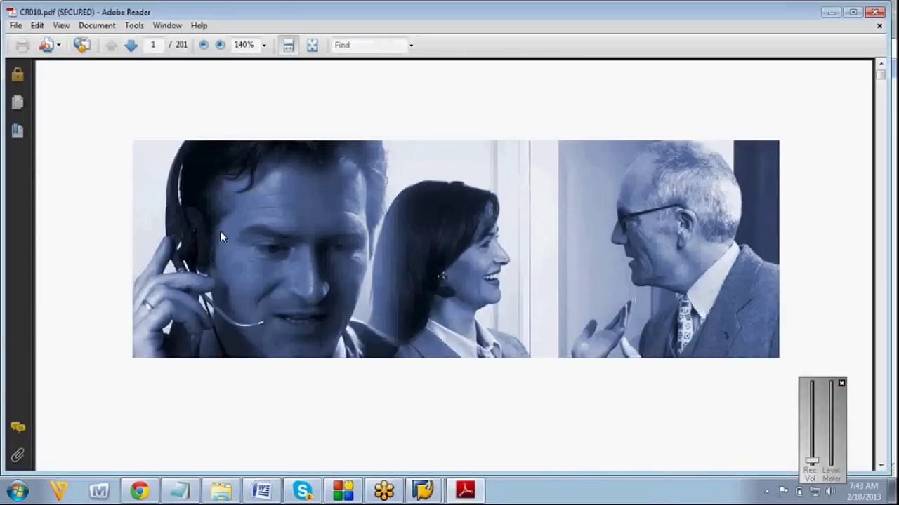
Step: Scroll CR010.pdf down to page 39, the CRM System Architecture slide
scroll(219, 237, down, 20)
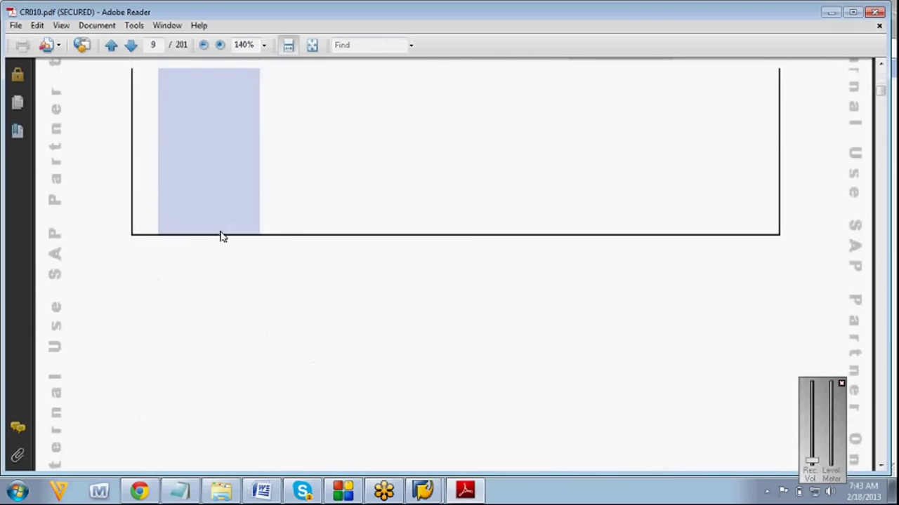
scroll(220, 237, down, 15)
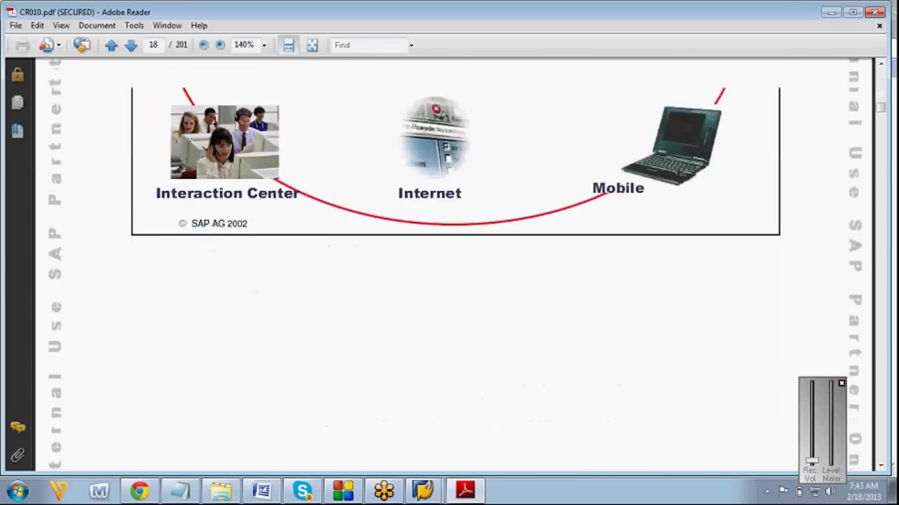
scroll(220, 238, down, 8)
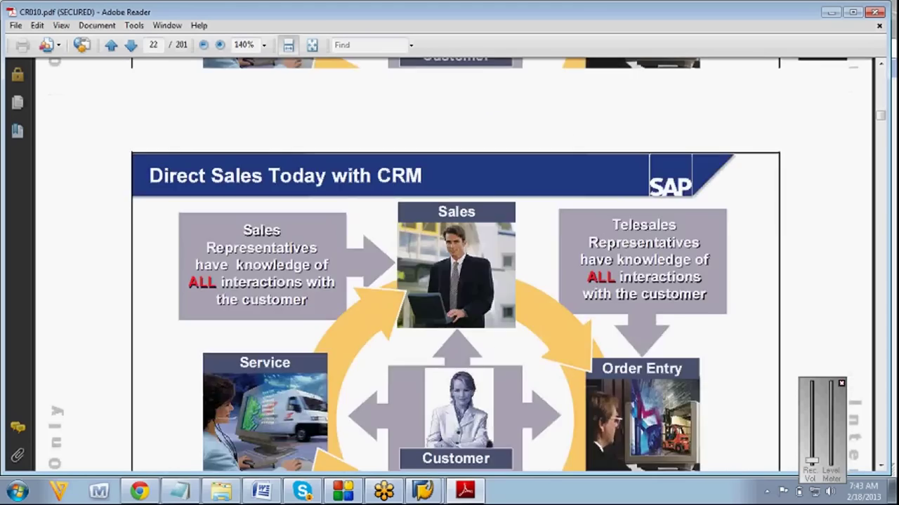
scroll(219, 237, down, 12)
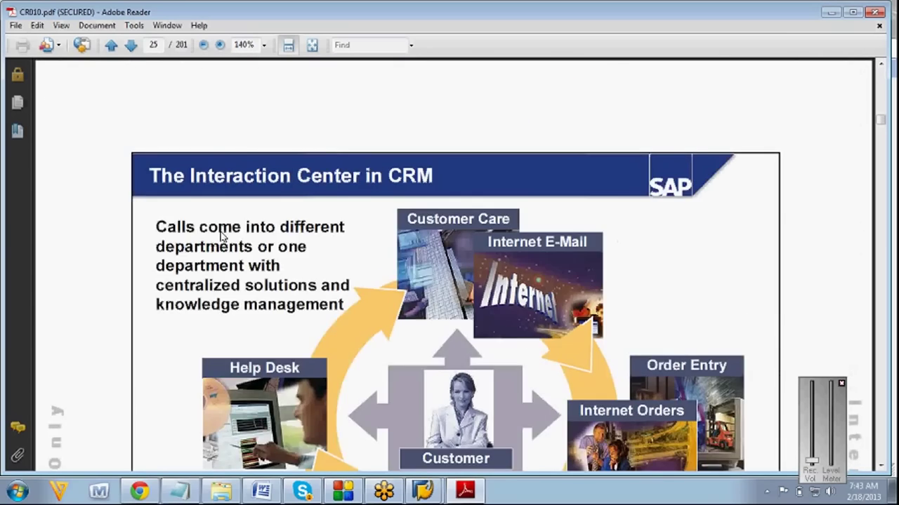
scroll(220, 238, down, 14)
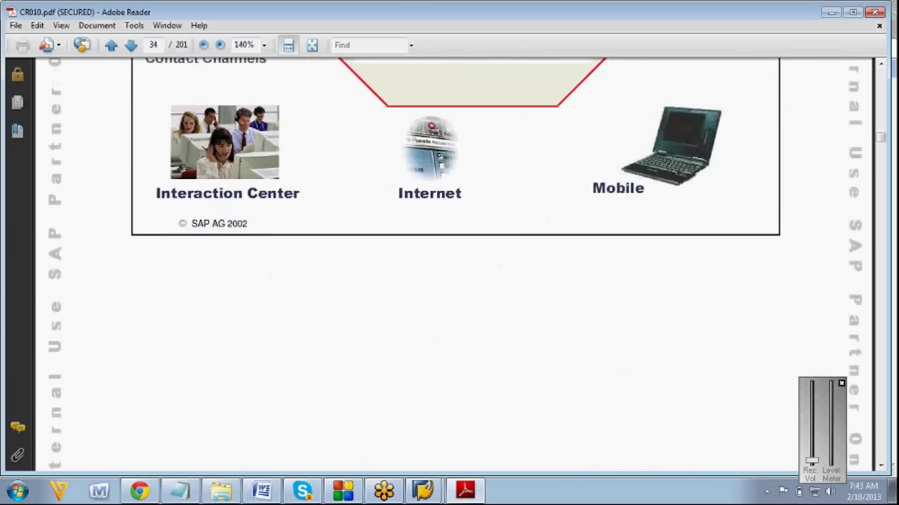
scroll(220, 238, down, 8)
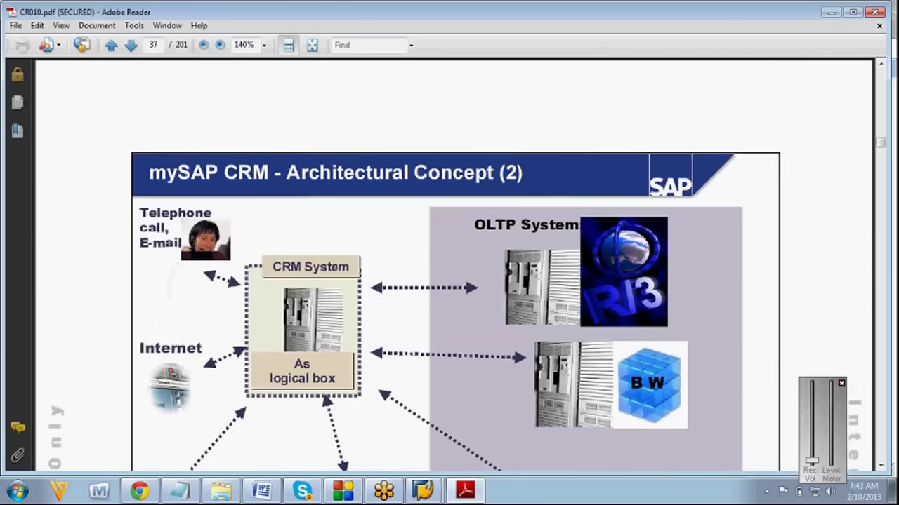
scroll(220, 237, down, 4)
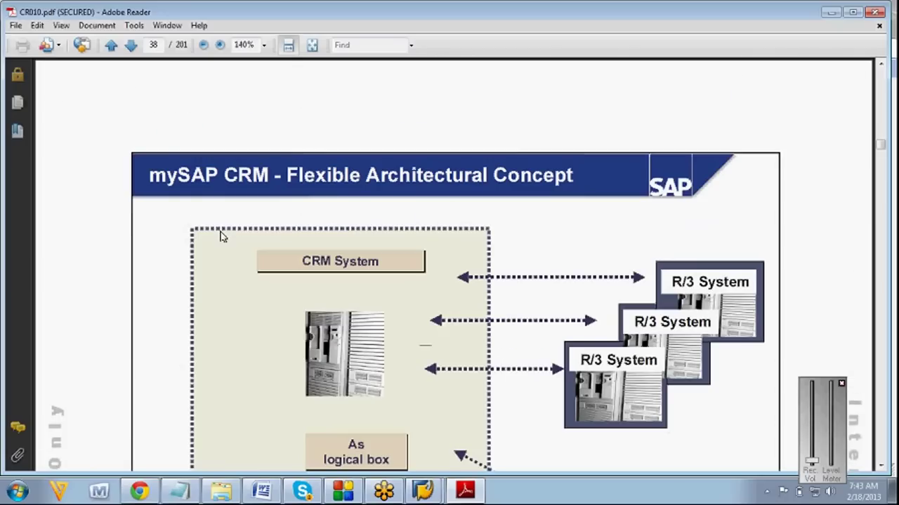
scroll(220, 238, down, 6)
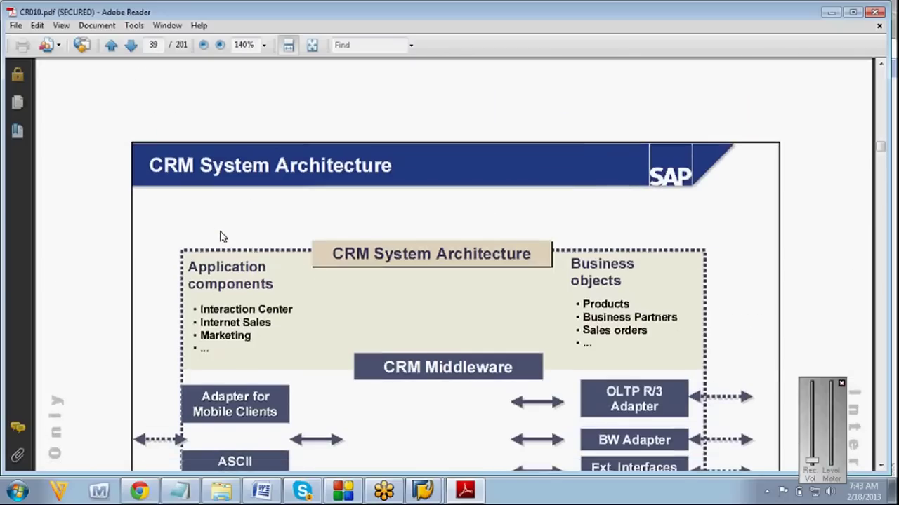
scroll(220, 237, down, 3)
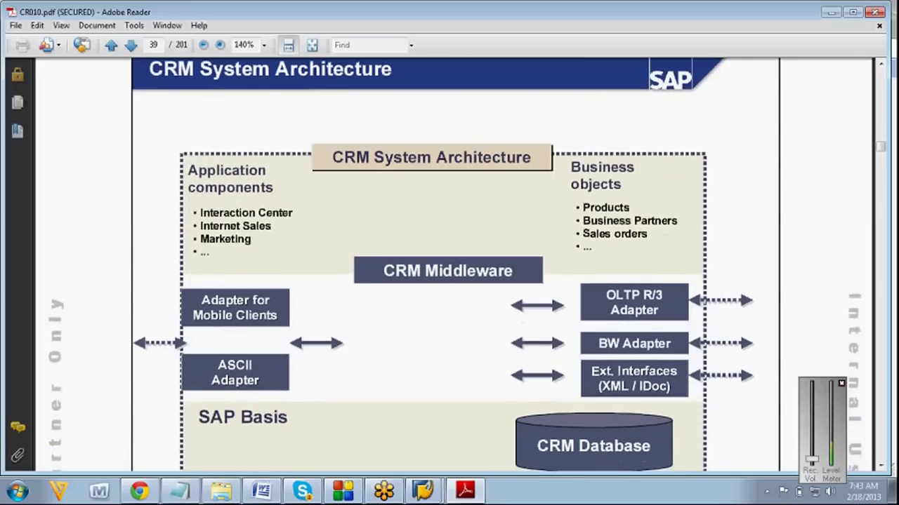
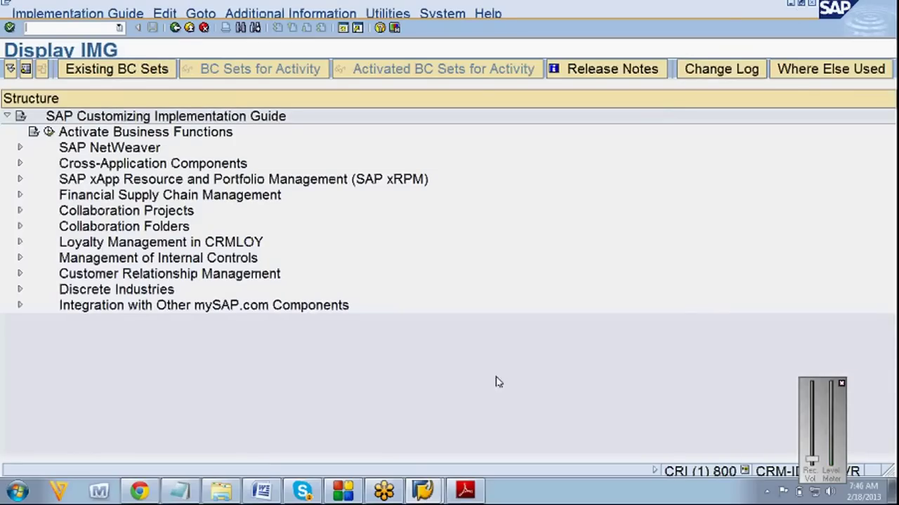
Step: Launch Internet Explorer and open the sap.wftcloud.com SAP address from the browsing history
click(19, 493)
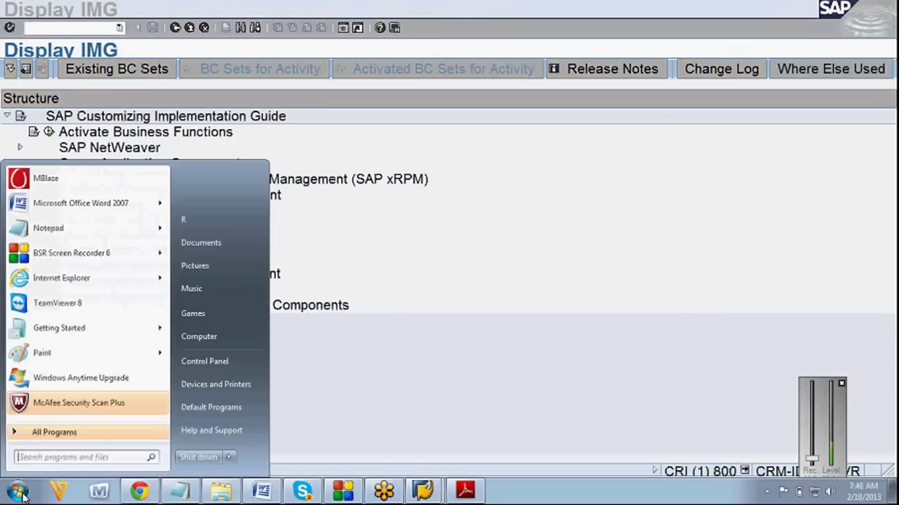
click(43, 284)
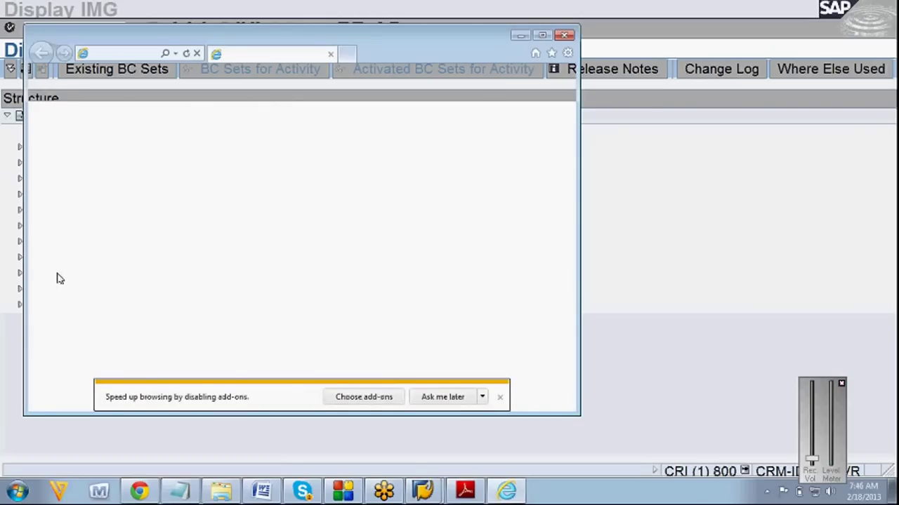
click(131, 55)
text(wi)
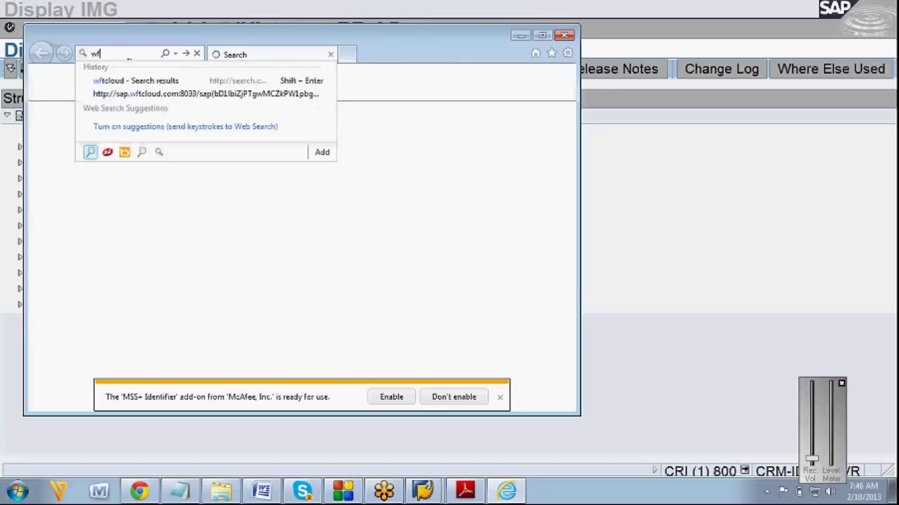
click(139, 95)
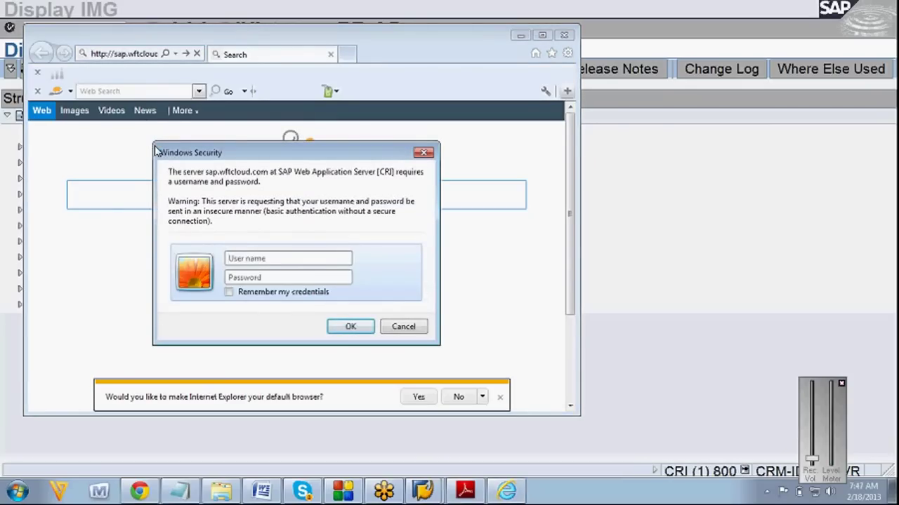
Step: Enter the account username and password, allow the IE security popup, and submit the login
key(BackSpace)
key(BackSpace)
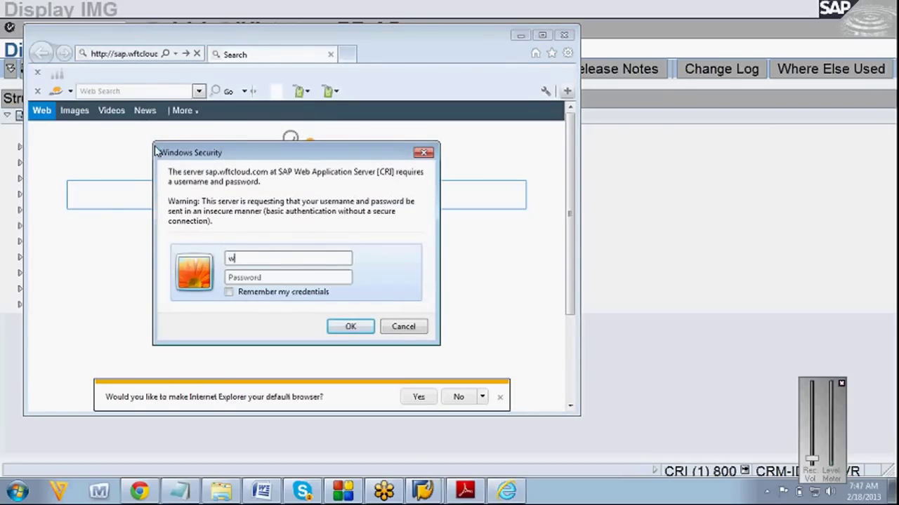
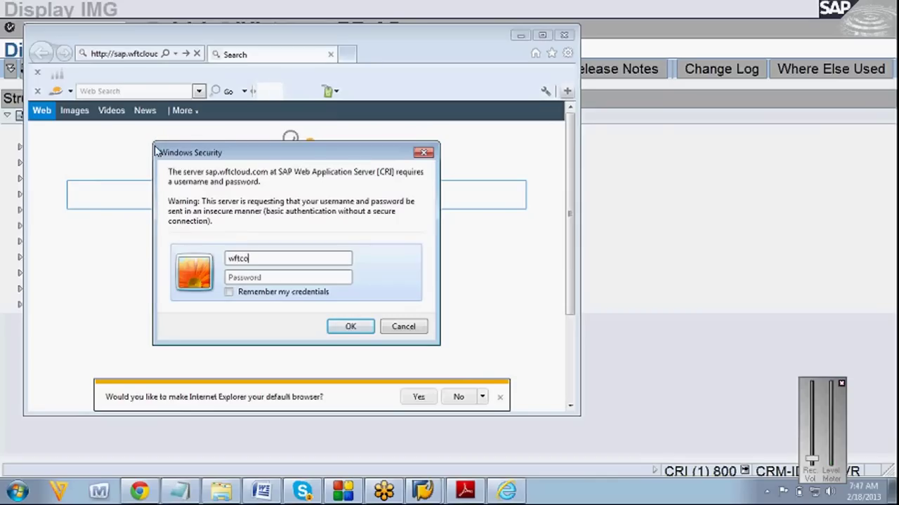
key(BackSpace)
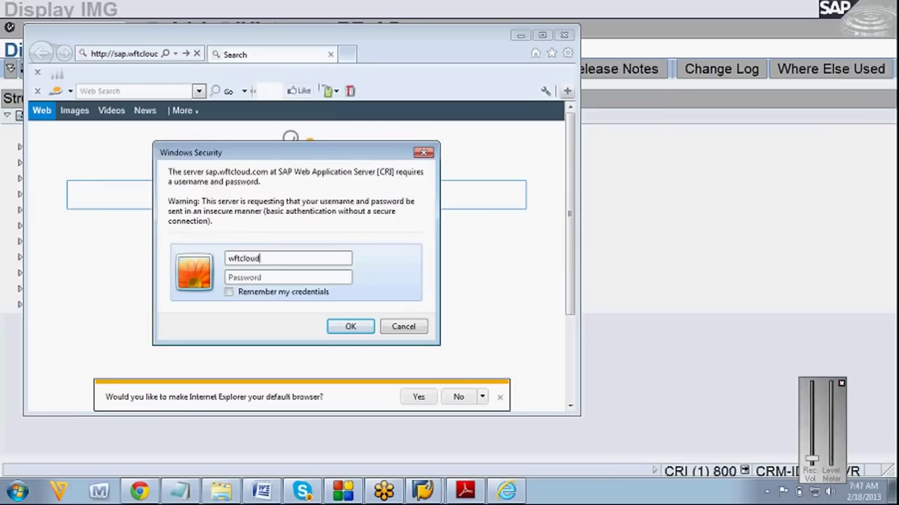
key(Tab)
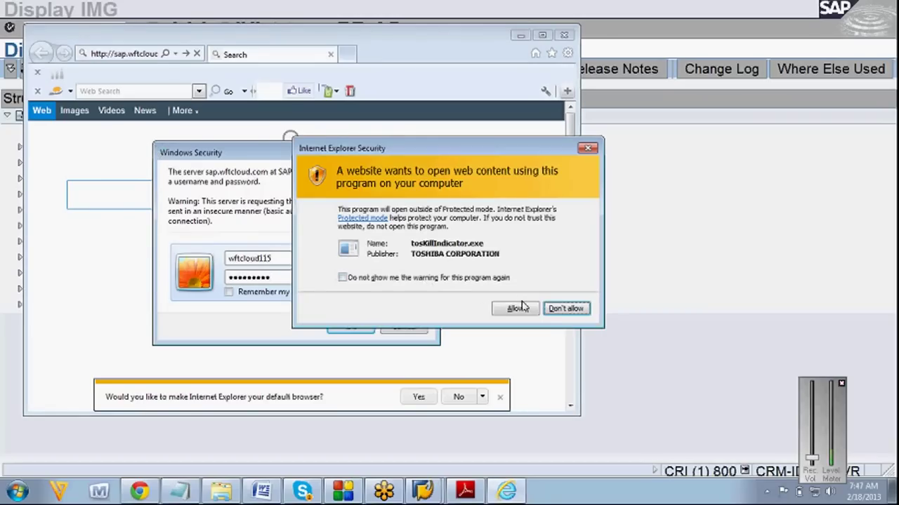
click(517, 308)
key(Return)
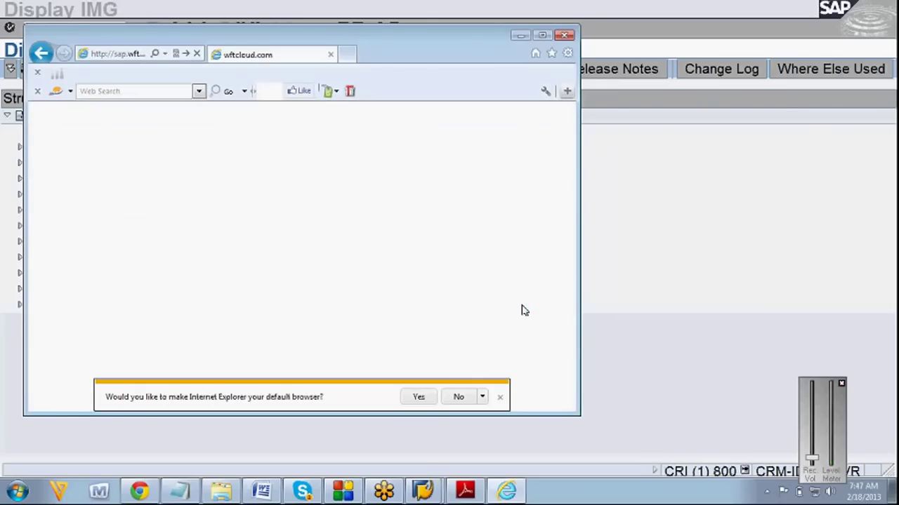
Step: Dismiss the default-browser, disable-add-ons and MSS+ Identifier notices, then maximize the browser window
click(501, 399)
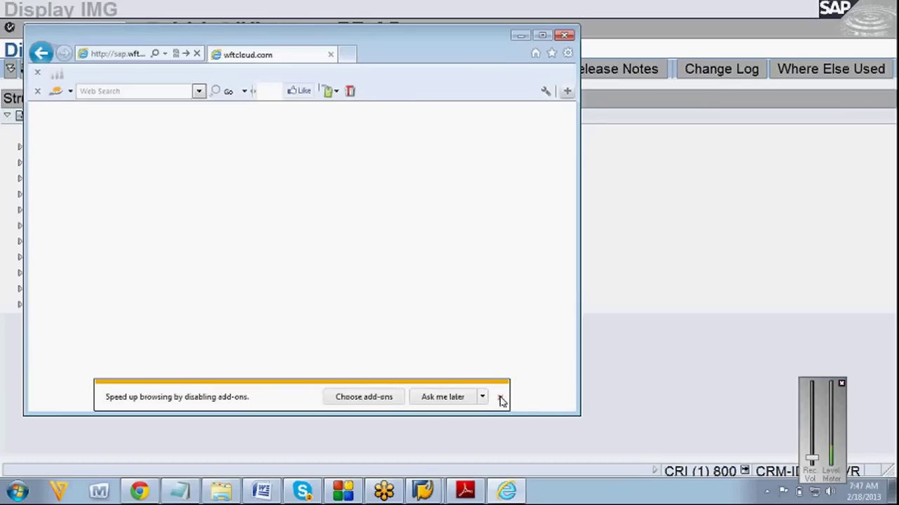
click(500, 399)
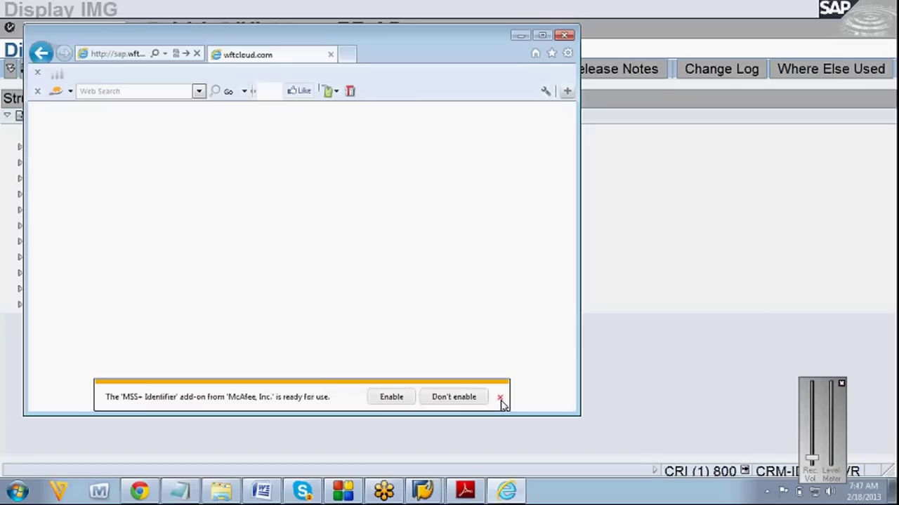
click(500, 398)
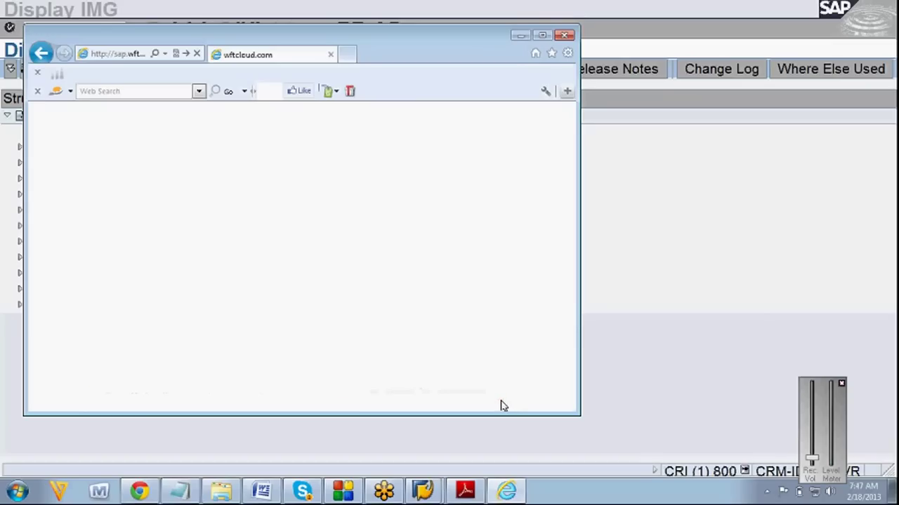
click(541, 35)
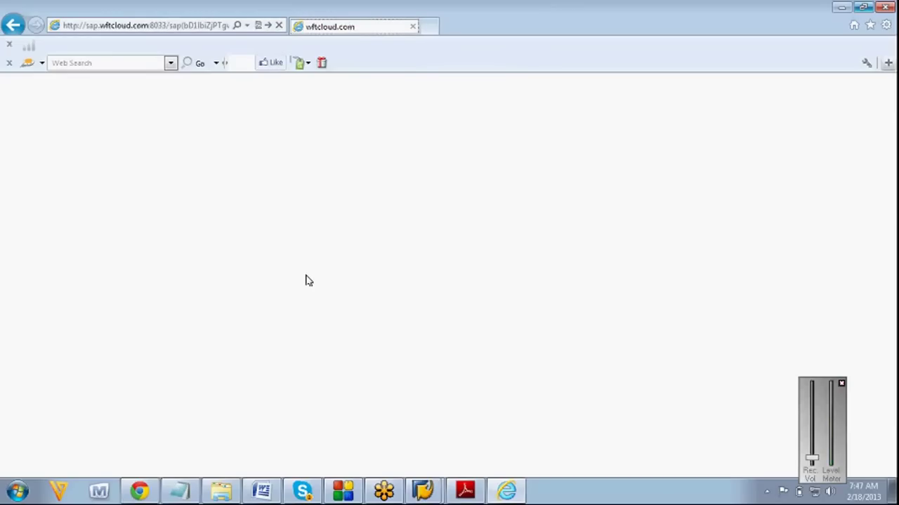
Step: Show the desktop, open the webcp text file in Notepad, then minimize Notepad
key(super+d)
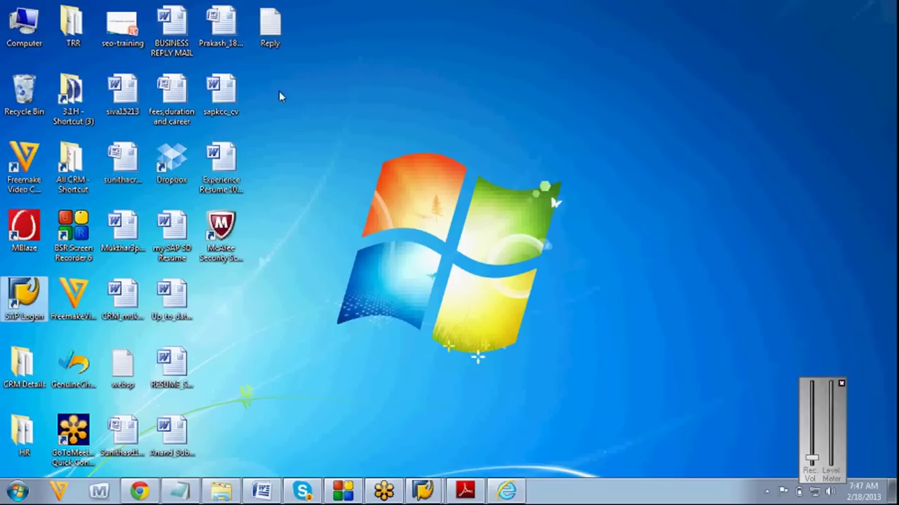
click(129, 370)
double_click(129, 370)
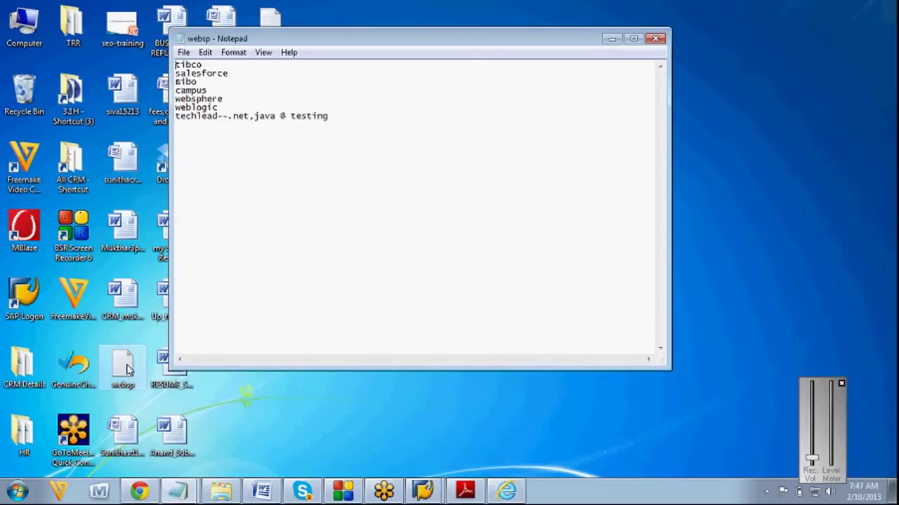
click(610, 40)
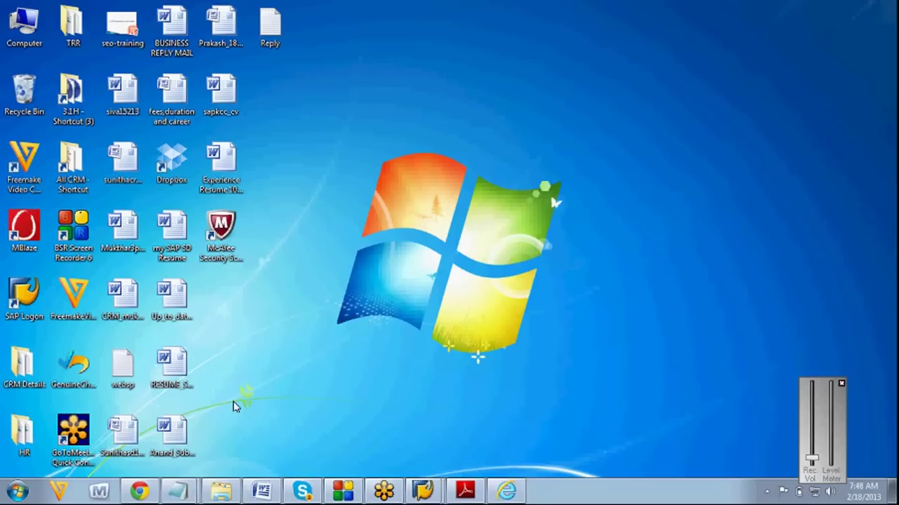
Step: Open the Webui file in the CRM Details folder, select its whole CRM logon URL, and return to the browser
double_click(28, 373)
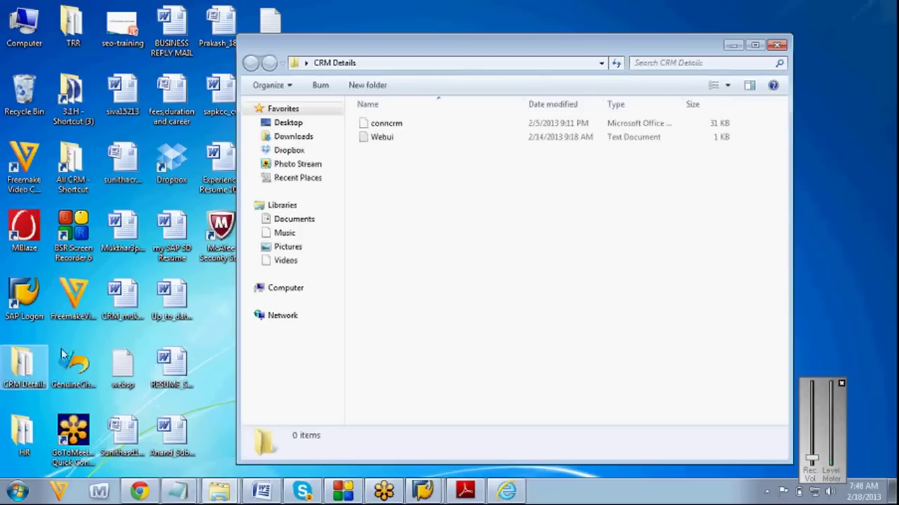
double_click(364, 140)
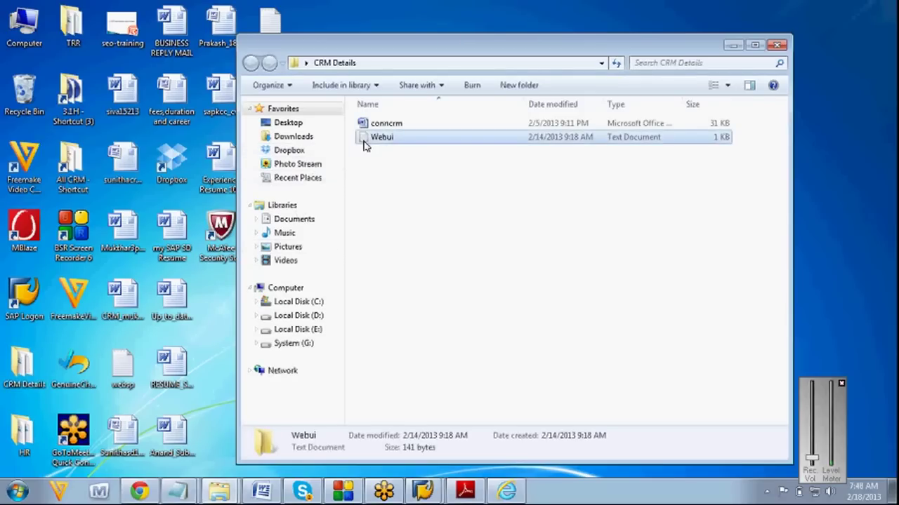
key(ctrl+a)
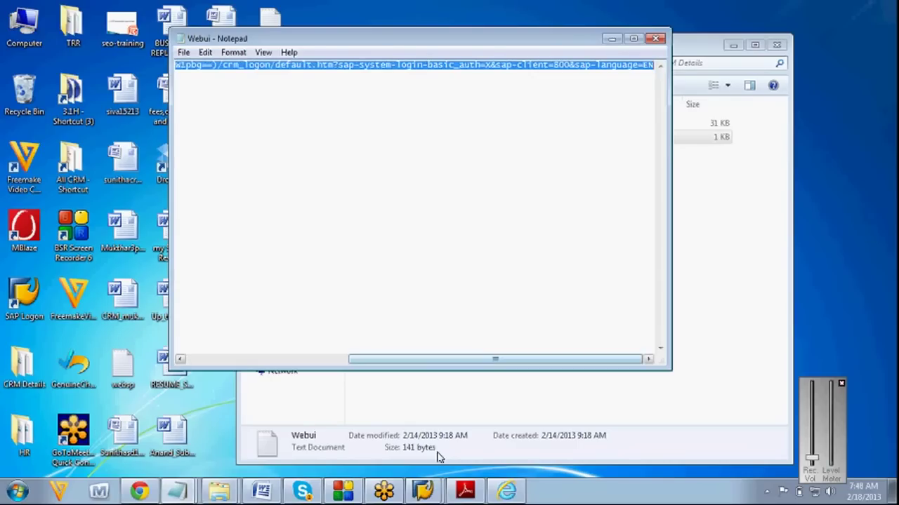
click(505, 492)
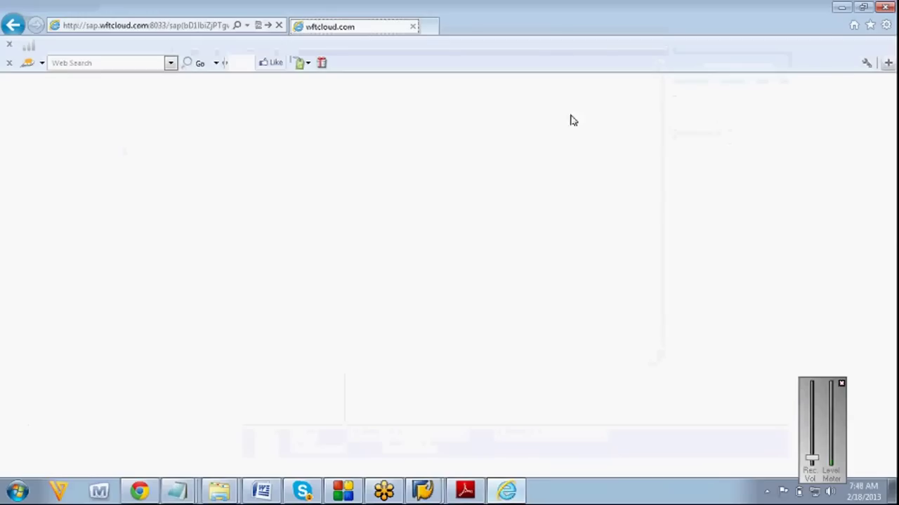
Step: Load the CRM Web UI address and pick the MARKETINGPRO - Marketing Professional business role
click(247, 27)
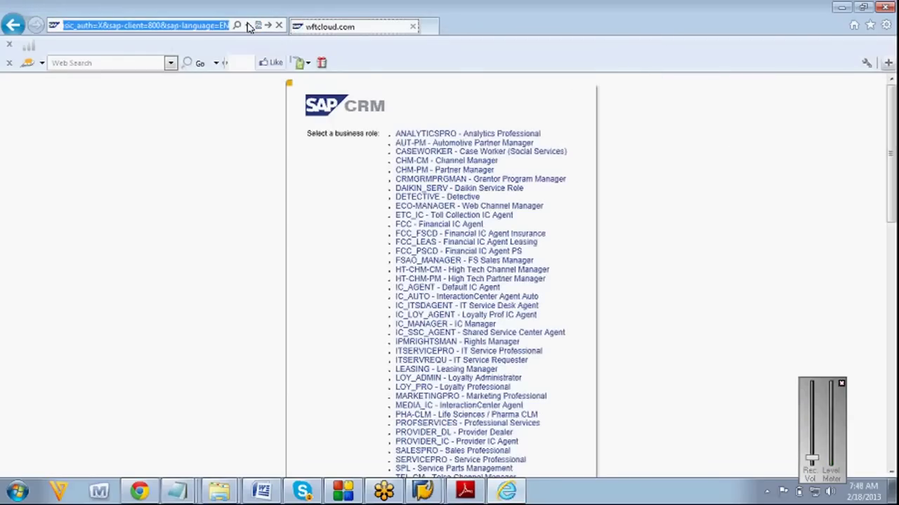
click(248, 27)
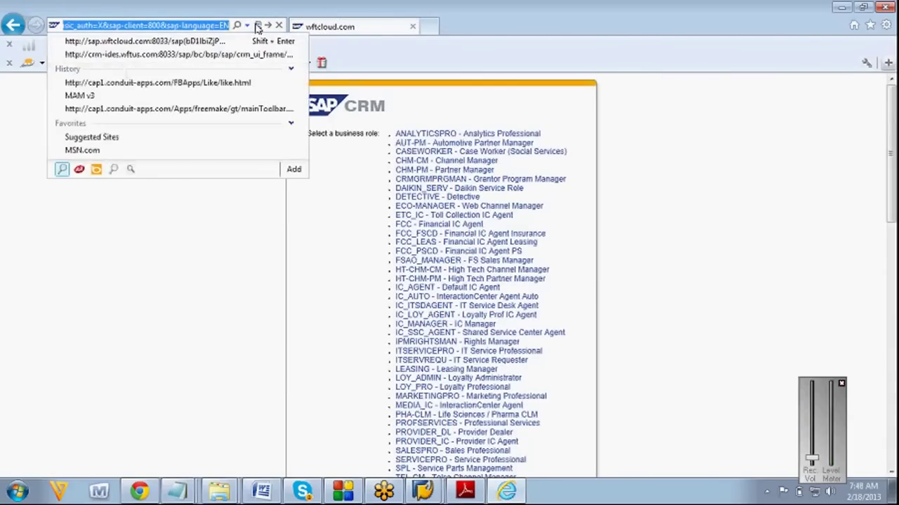
click(108, 344)
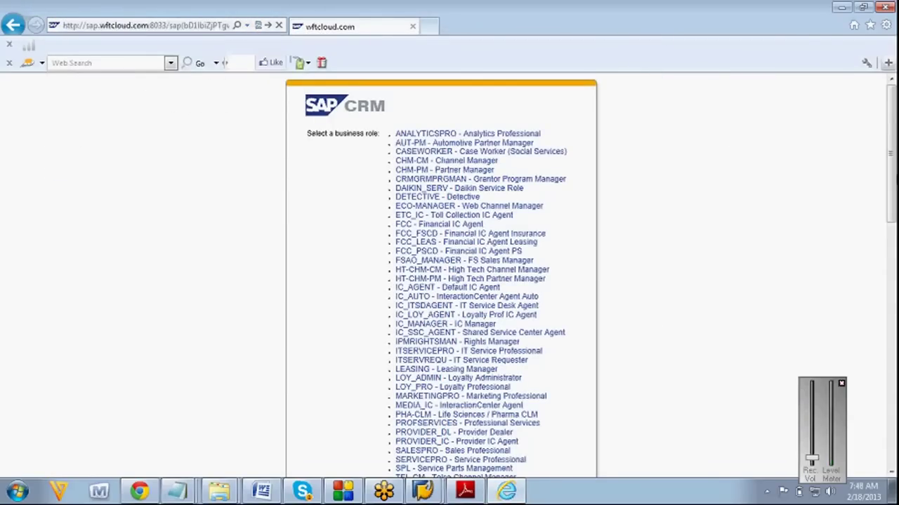
drag(894, 219, 894, 220)
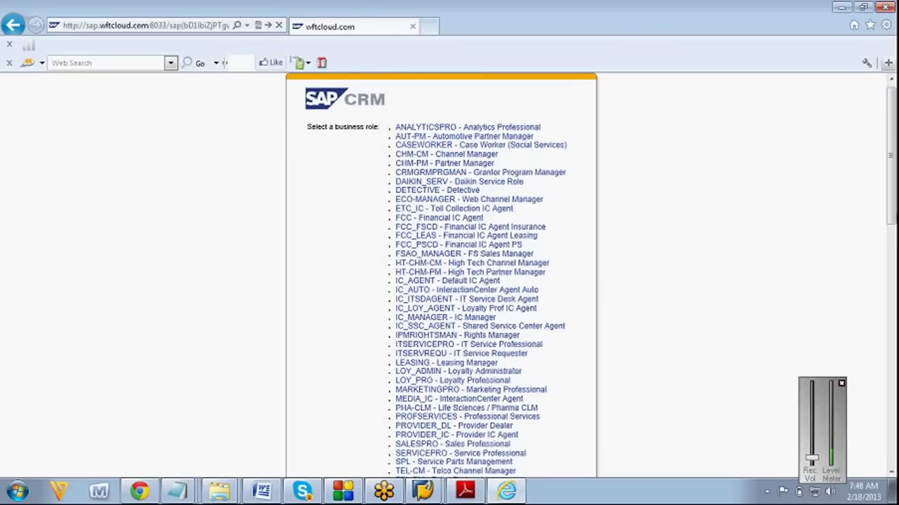
mouse_move(894, 219)
mouse_down()
mouse_move(894, 251)
mouse_move(894, 215)
mouse_up()
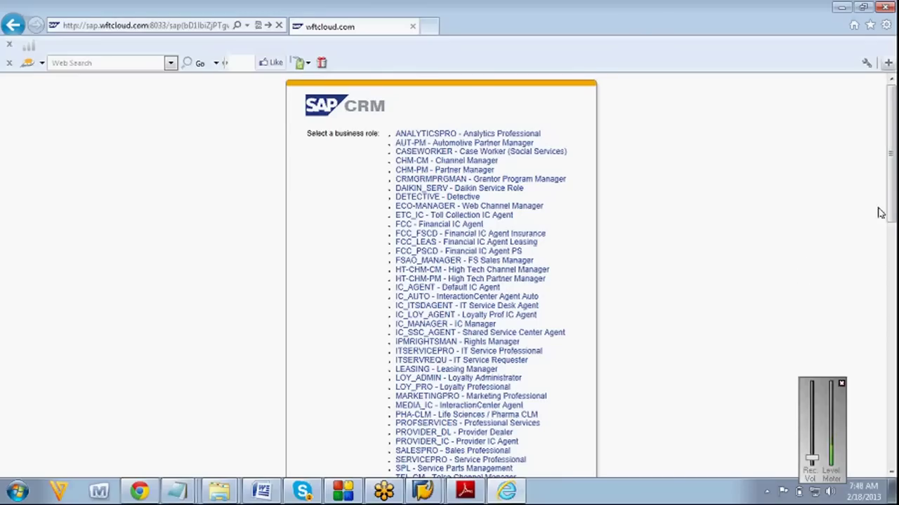
drag(891, 219, 892, 231)
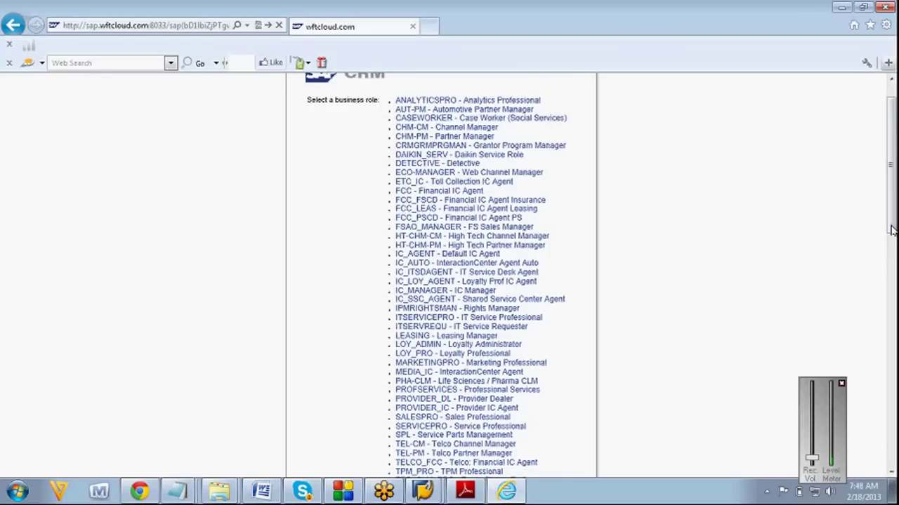
mouse_move(892, 230)
mouse_down()
mouse_move(891, 220)
mouse_move(891, 295)
mouse_move(892, 231)
mouse_up()
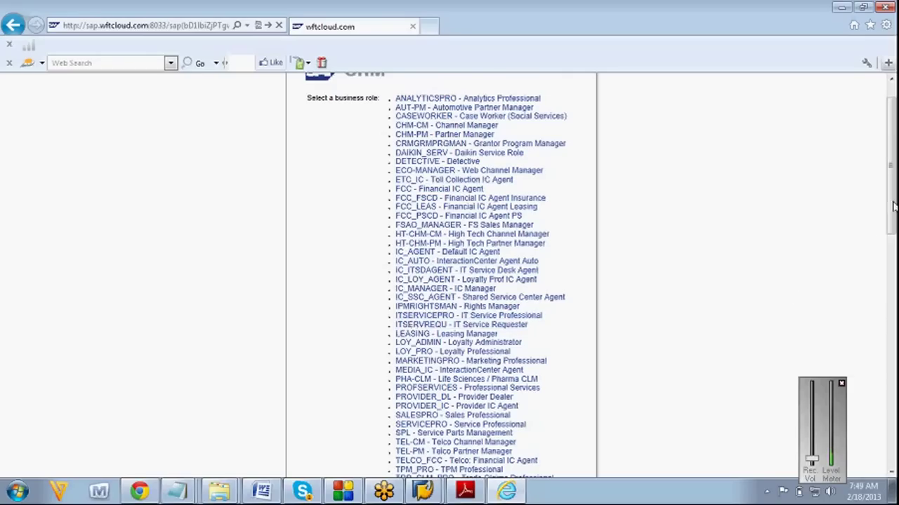
drag(893, 215, 893, 245)
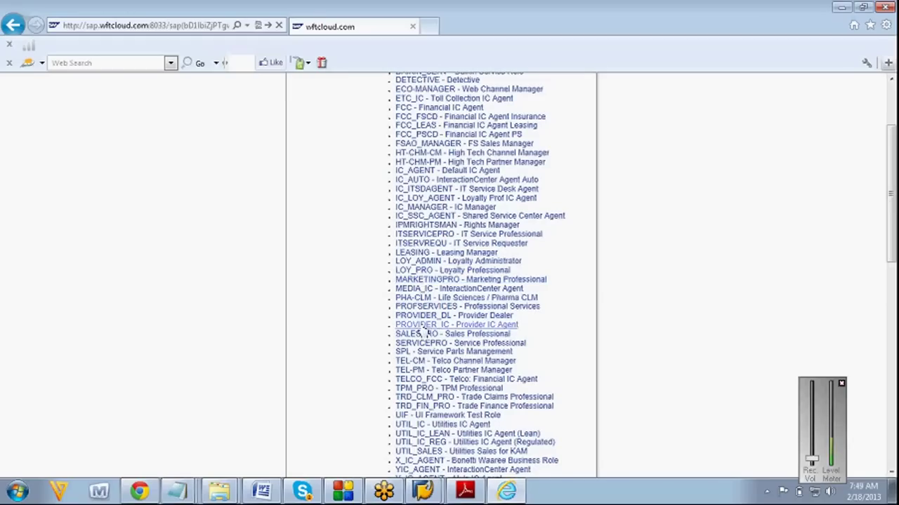
click(418, 280)
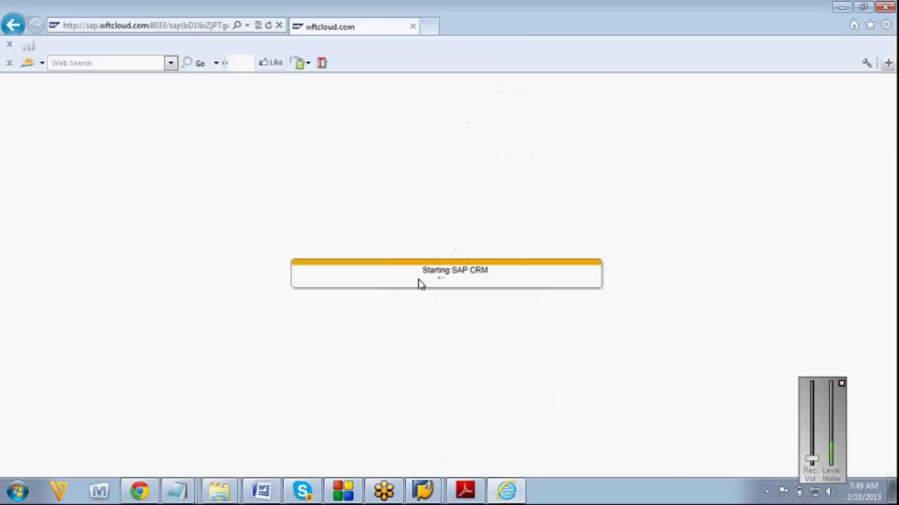